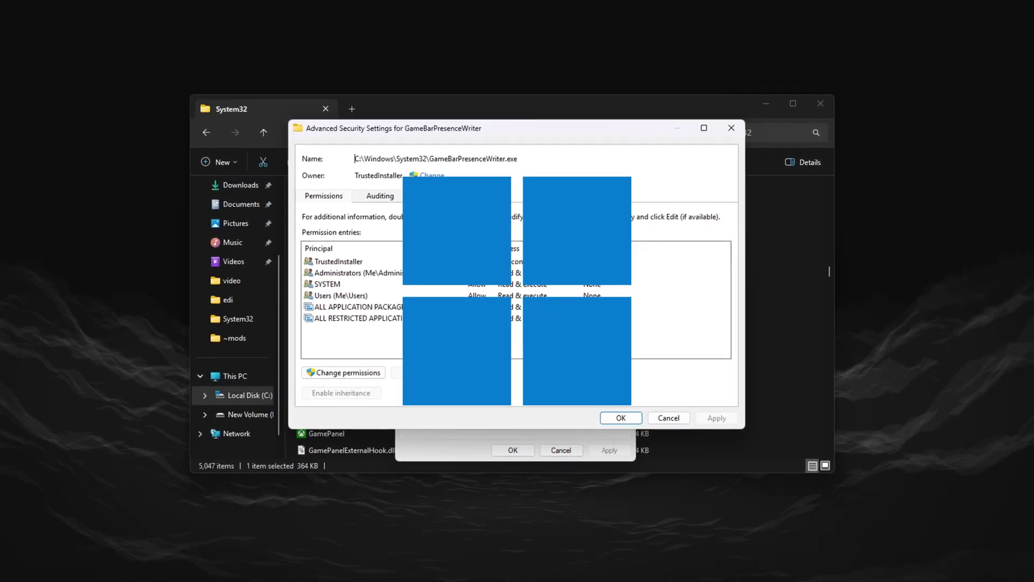
- Open the Properties dialog for GameBarPresenceWriter in System32
{"action": "left_click", "coordinate": [416, 177]}
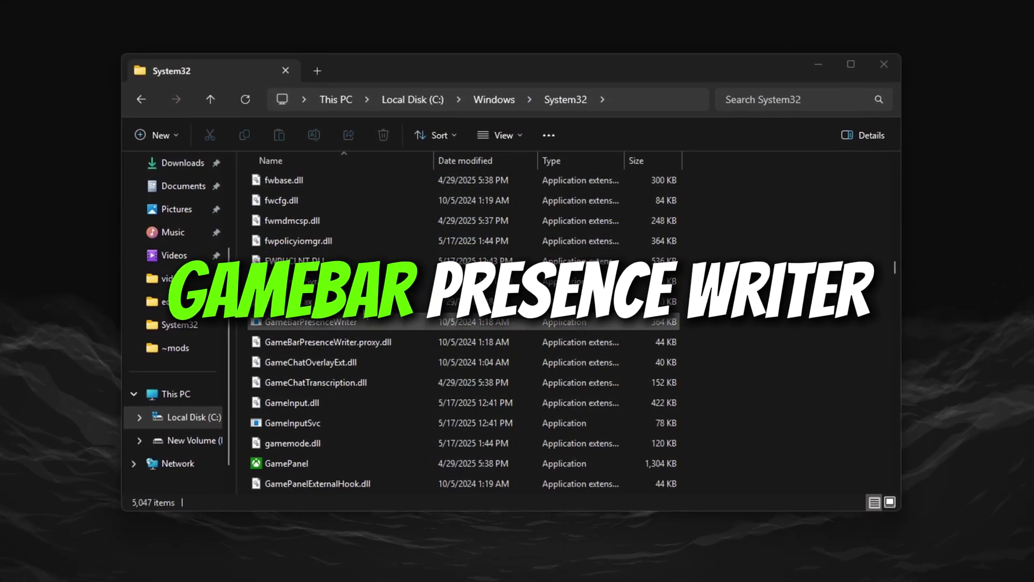
{"action": "left_click", "coordinate": [351, 319]}
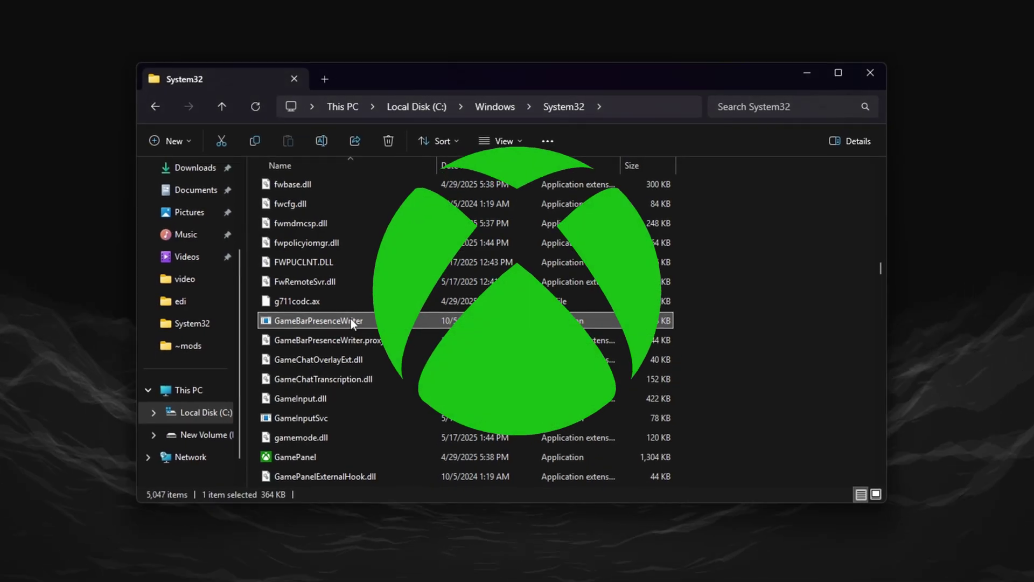
{"action": "right_click", "coordinate": [352, 320]}
{"action": "left_click", "coordinate": [441, 305]}
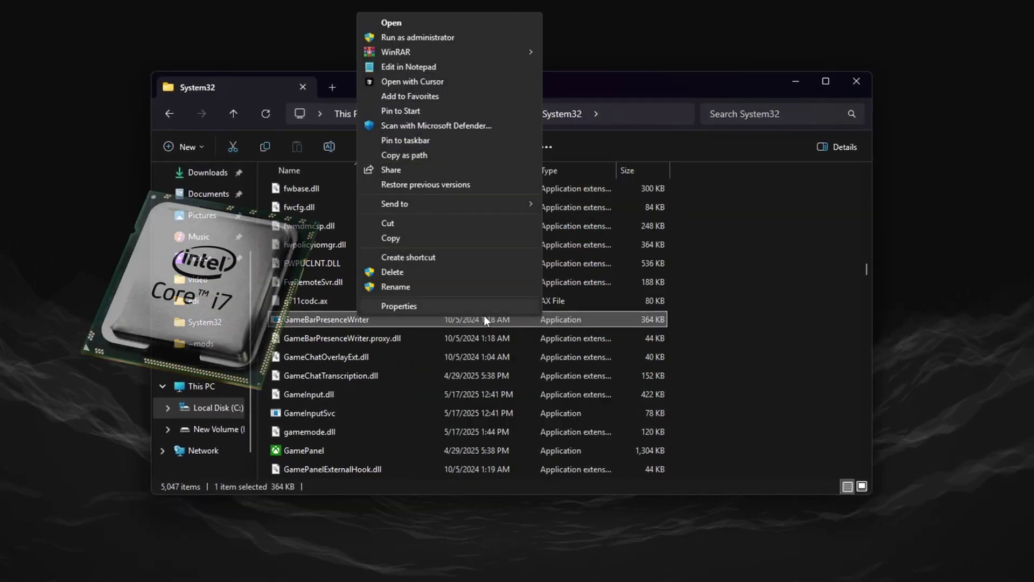
{"action": "left_click", "coordinate": [499, 310]}
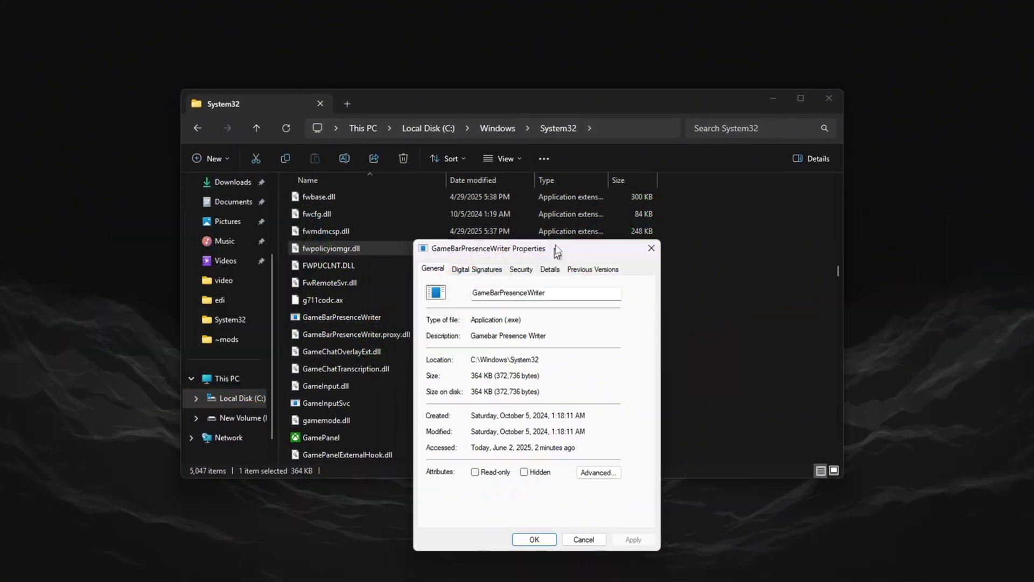
- Review its Security tab and advanced security settings, then return to the file list
{"action": "left_click_drag", "start_coordinate": [556, 250], "coordinate": [534, 169]}
{"action": "left_click", "coordinate": [500, 185]}
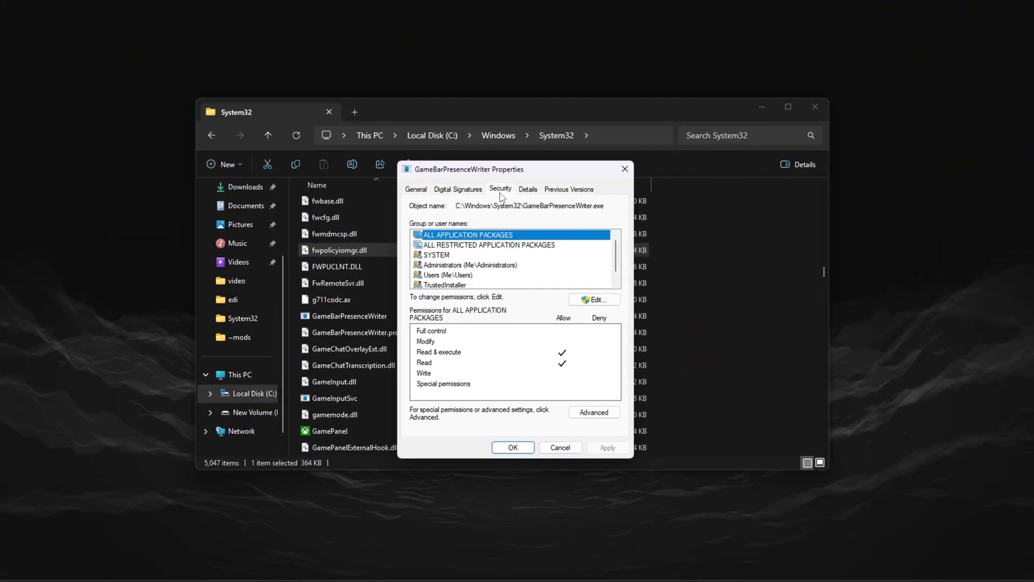
{"action": "left_click", "coordinate": [597, 411]}
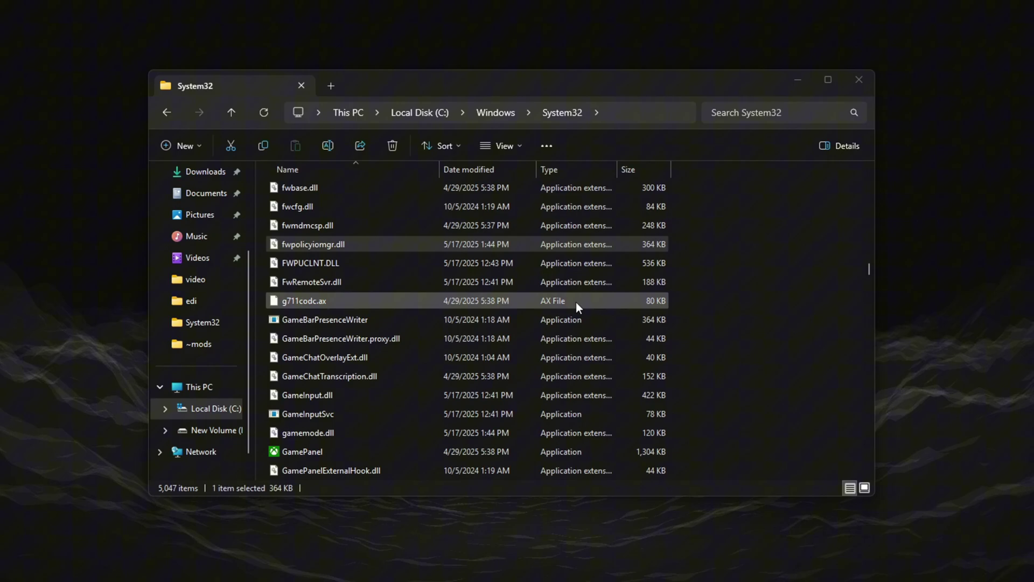
{"action": "scroll", "coordinate": [576, 302], "scroll_direction": "down", "scroll_amount": 1}
{"action": "left_click", "coordinate": [392, 264]}
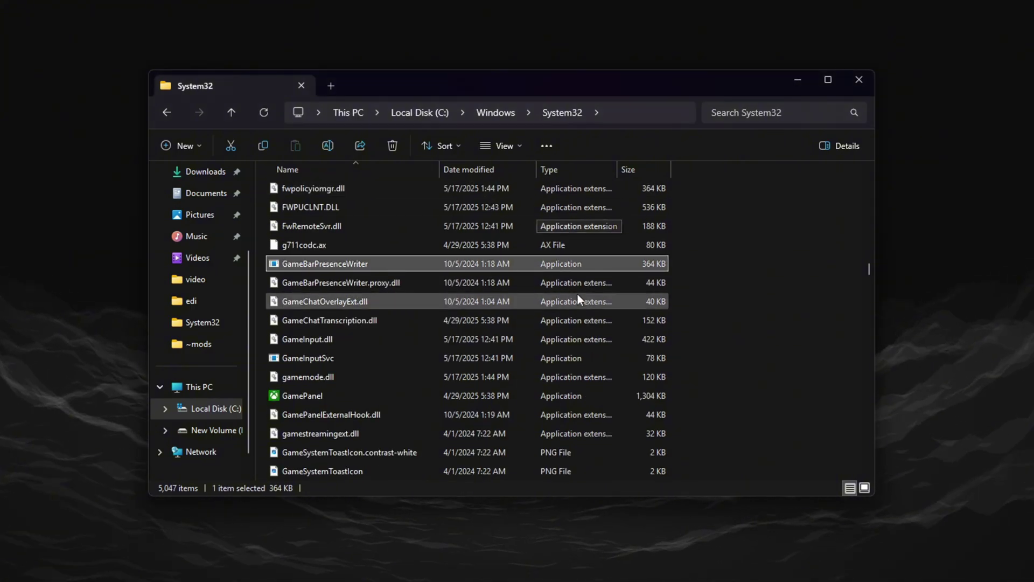
{"action": "scroll", "coordinate": [566, 312], "scroll_direction": "up", "scroll_amount": 1}
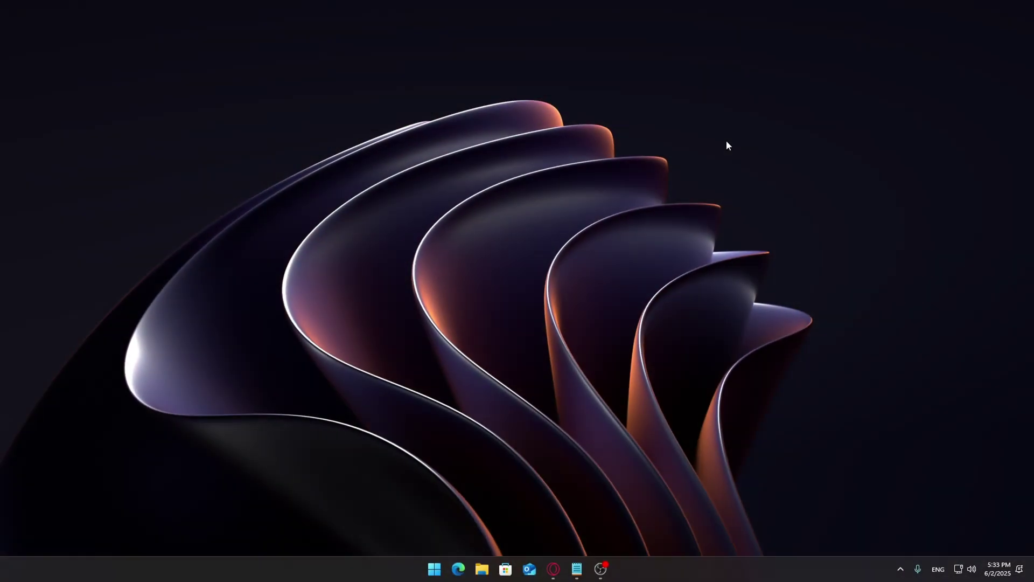
- Search 'create a restore point' and begin creating a restore point on System Protection
{"action": "key", "text": "super+s"}
{"action": "type", "text": "create a re"}
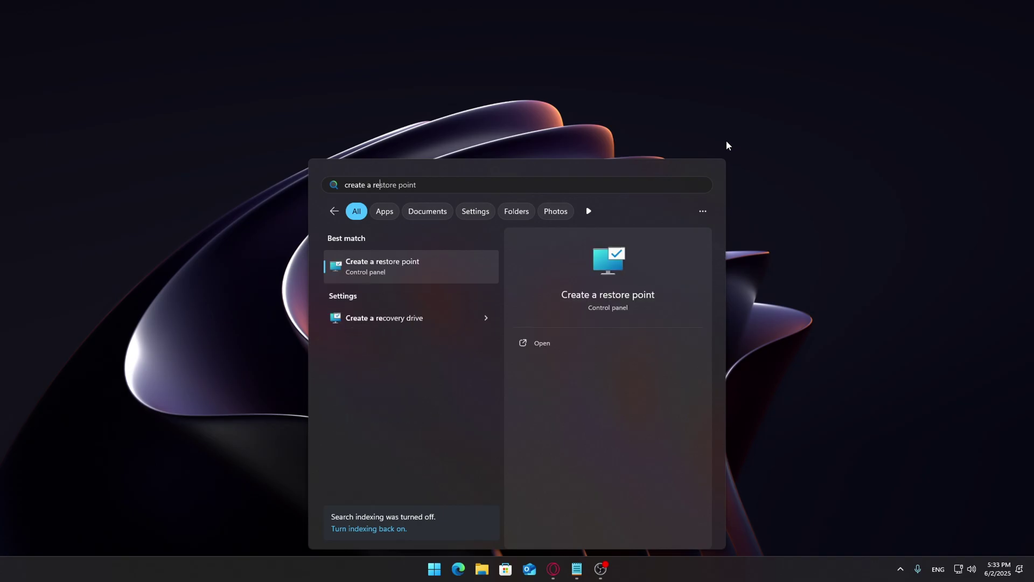
{"action": "key", "text": "Return"}
{"action": "left_click_drag", "start_coordinate": [198, 53], "coordinate": [573, 122]}
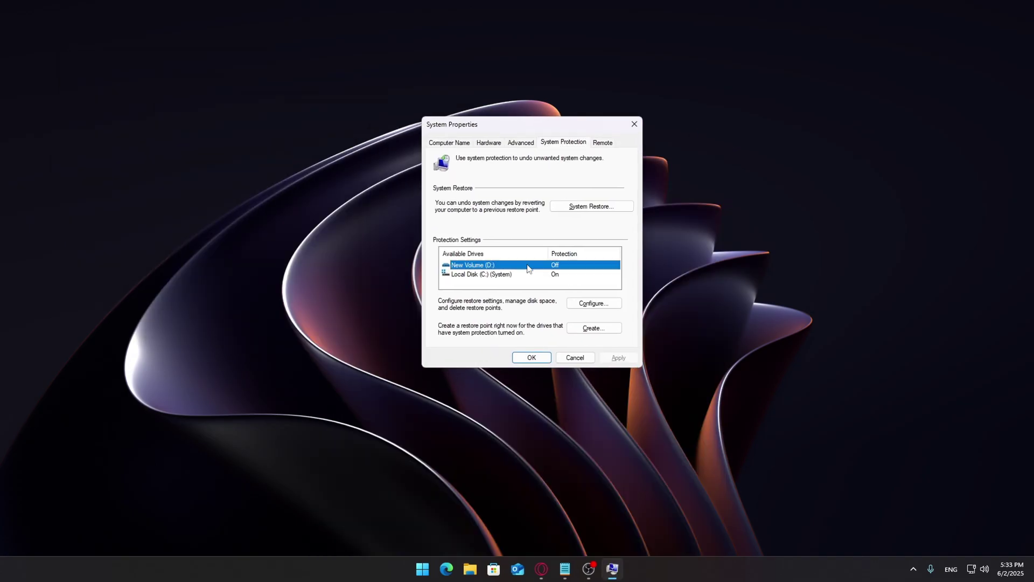
{"action": "left_click", "coordinate": [604, 329]}
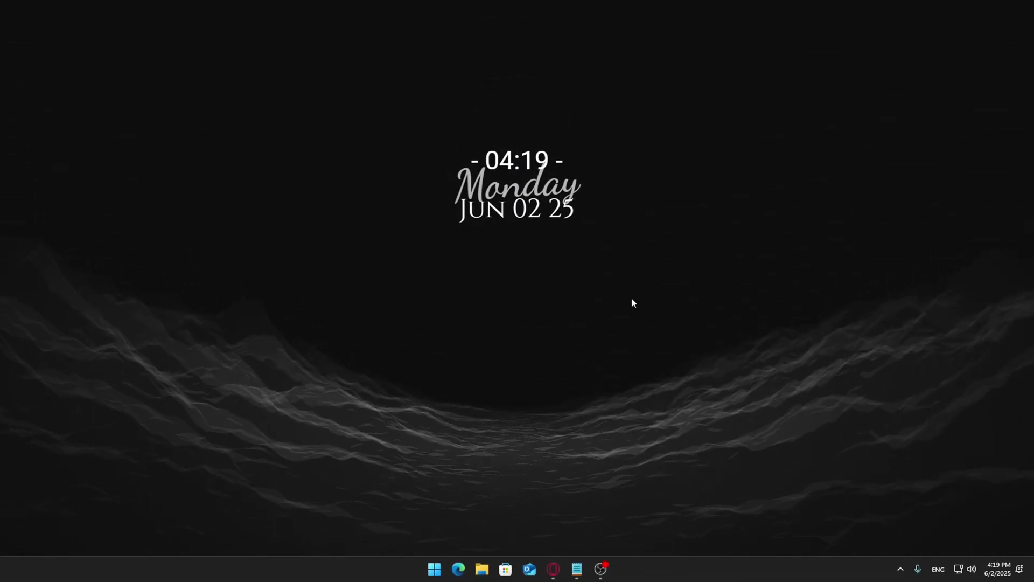
- Browse from This PC through Local Disk (C:) and Windows into System32
{"action": "left_click", "coordinate": [482, 569]}
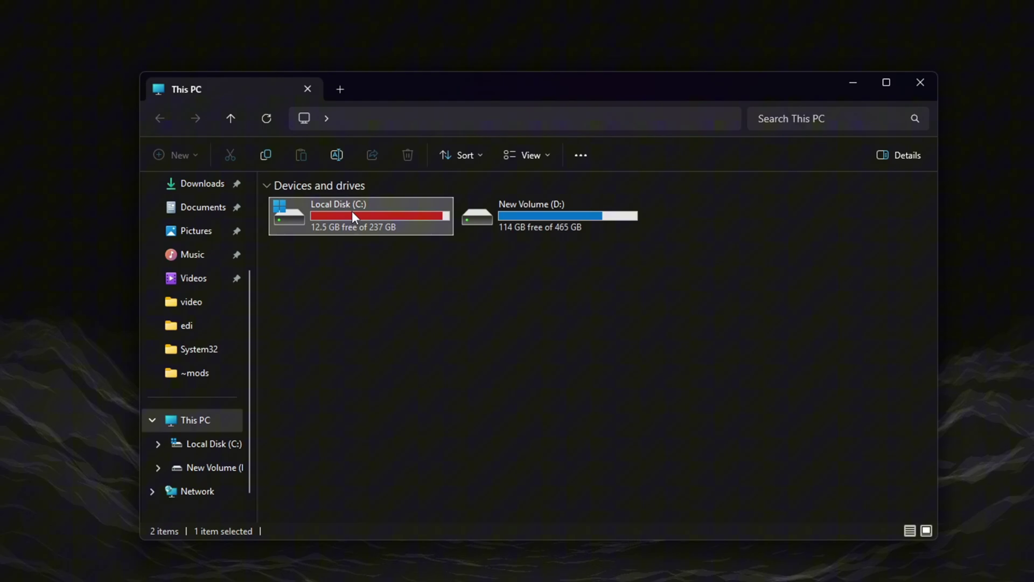
{"action": "double_click", "coordinate": [380, 216]}
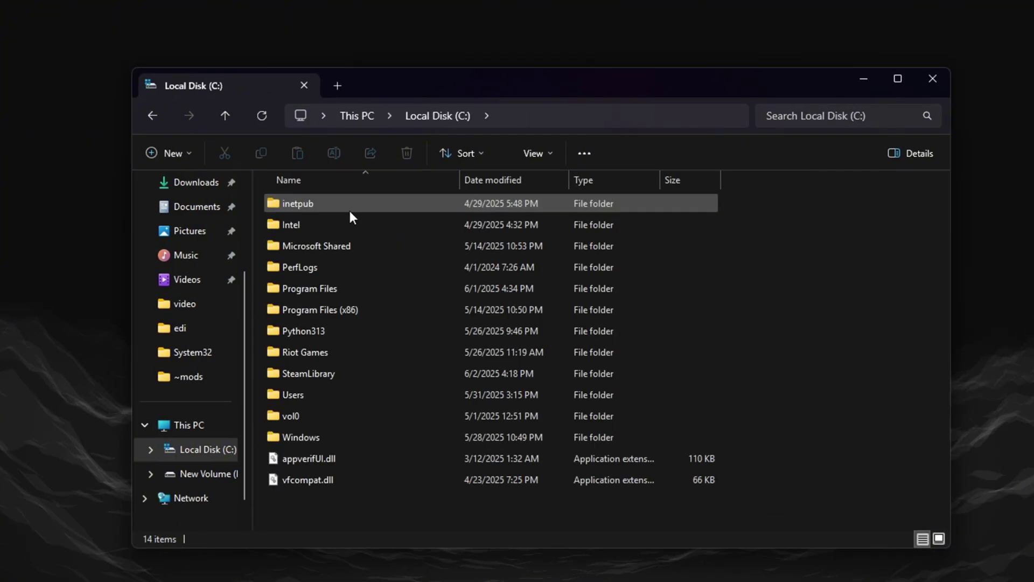
{"action": "double_click", "coordinate": [387, 437]}
{"action": "type", "text": "system32"}
{"action": "double_click", "coordinate": [388, 496]}
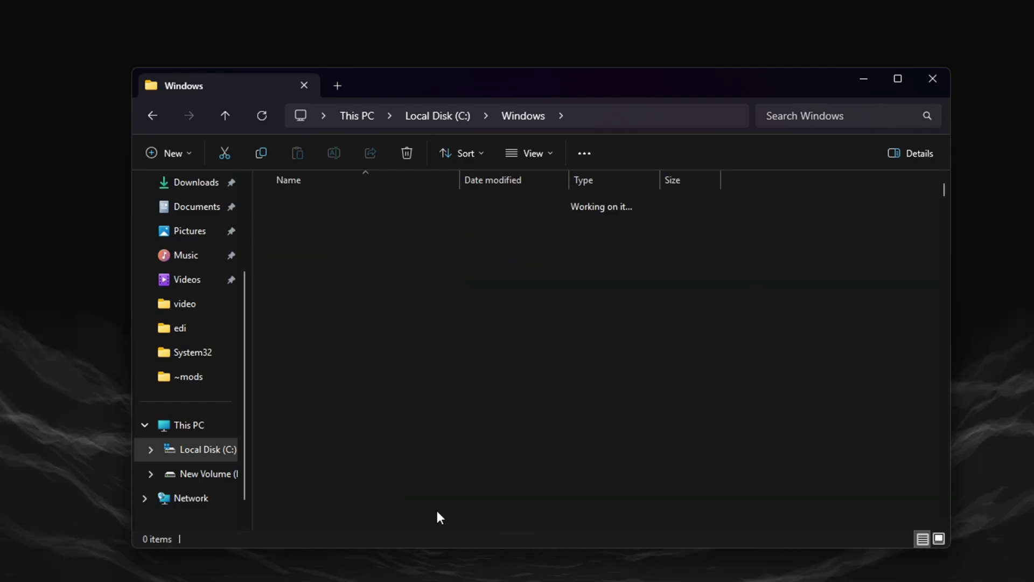
{"action": "scroll", "coordinate": [686, 397], "scroll_direction": "down", "scroll_amount": 15}
{"action": "scroll", "coordinate": [687, 397], "scroll_direction": "down", "scroll_amount": 15}
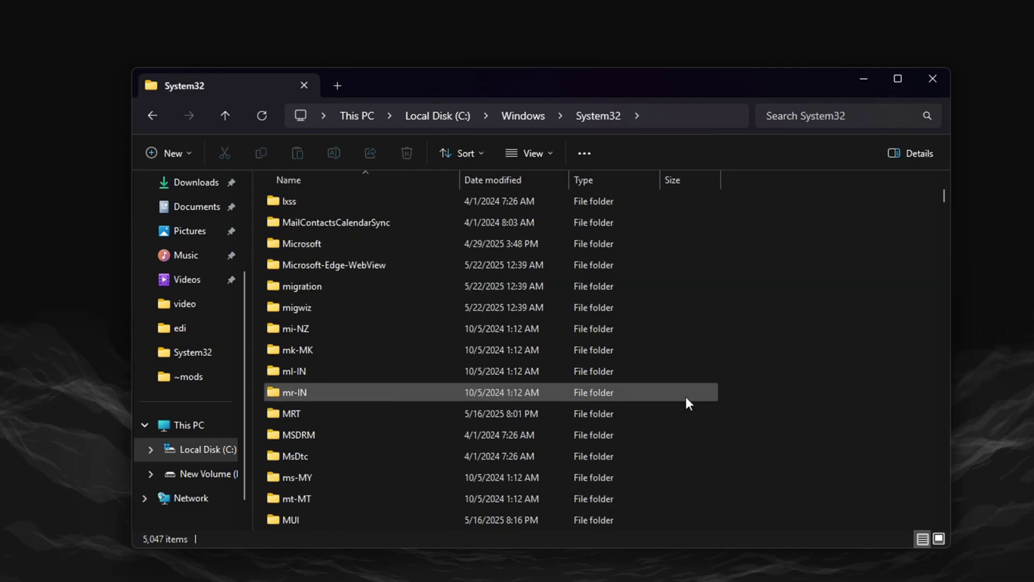
{"action": "scroll", "coordinate": [686, 397], "scroll_direction": "down", "scroll_amount": 15}
{"action": "mouse_move", "coordinate": [949, 193]}
{"action": "left_mouse_down"}
{"action": "mouse_move", "coordinate": [945, 210]}
{"action": "mouse_move", "coordinate": [945, 196]}
{"action": "left_mouse_up"}
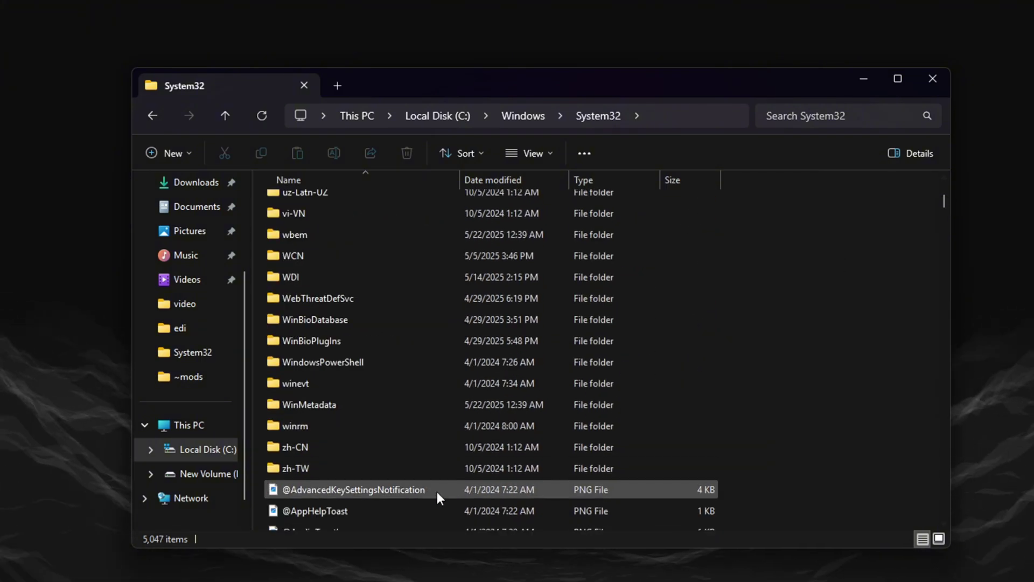
- Jump to the 'g' entries in System32 and select GameBarPresenceWriter
{"action": "left_click", "coordinate": [437, 491]}
{"action": "key", "text": "g"}
{"action": "key", "text": "a"}
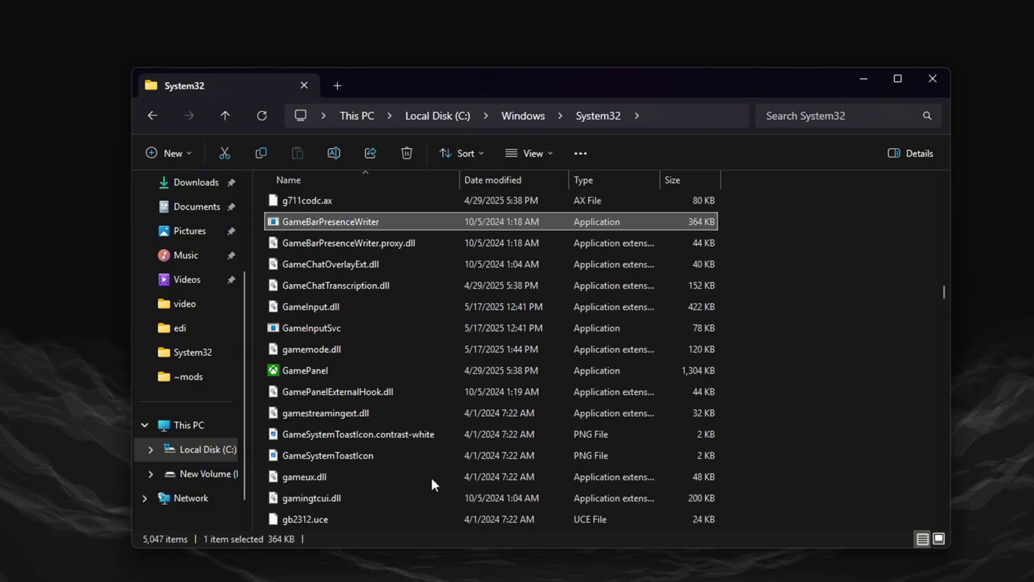
{"action": "scroll", "coordinate": [398, 351], "scroll_direction": "up", "scroll_amount": 1}
{"action": "scroll", "coordinate": [308, 339], "scroll_direction": "up", "scroll_amount": 1}
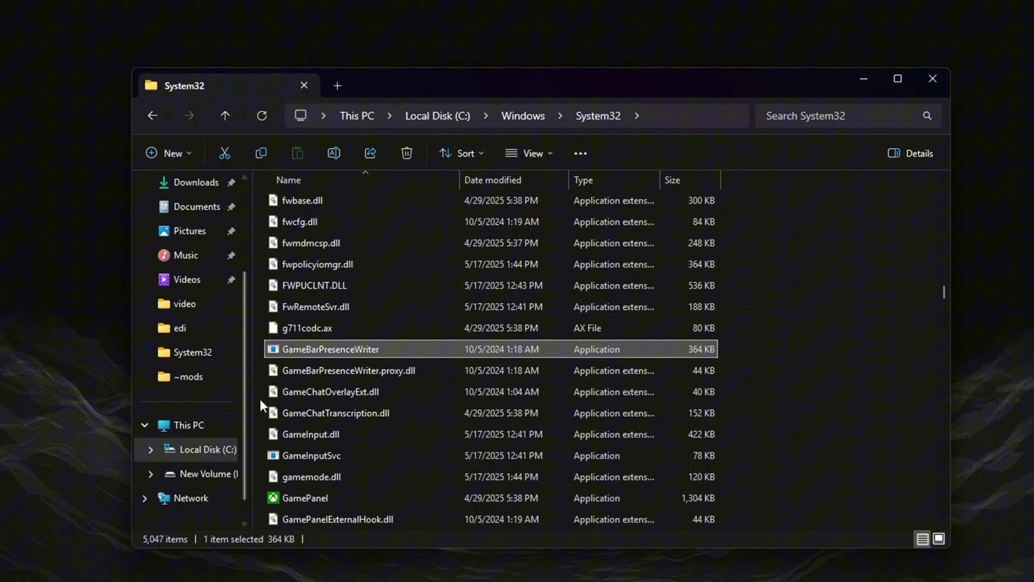
{"action": "left_click", "coordinate": [919, 327]}
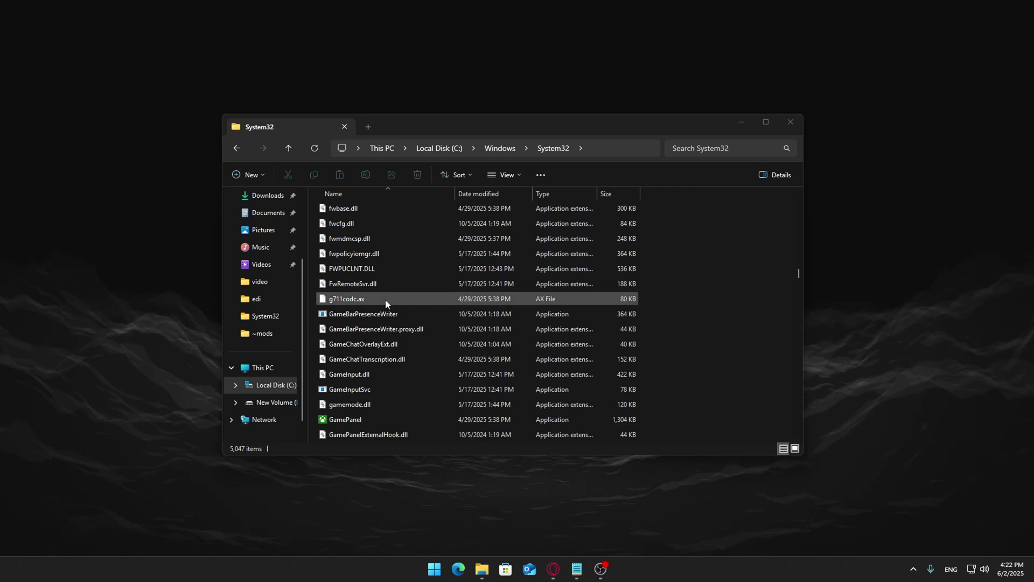
{"action": "left_click", "coordinate": [349, 317]}
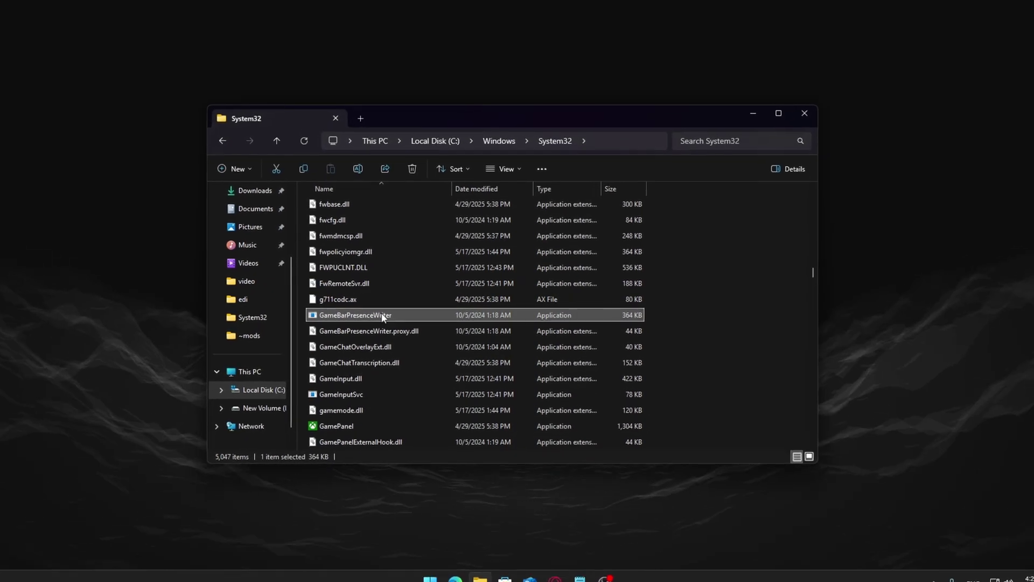
- Open GameBarPresenceWriter's Properties, then its Security tab's Advanced settings
{"action": "right_click", "coordinate": [345, 318]}
{"action": "key", "text": "Escape"}
{"action": "right_click", "coordinate": [479, 314]}
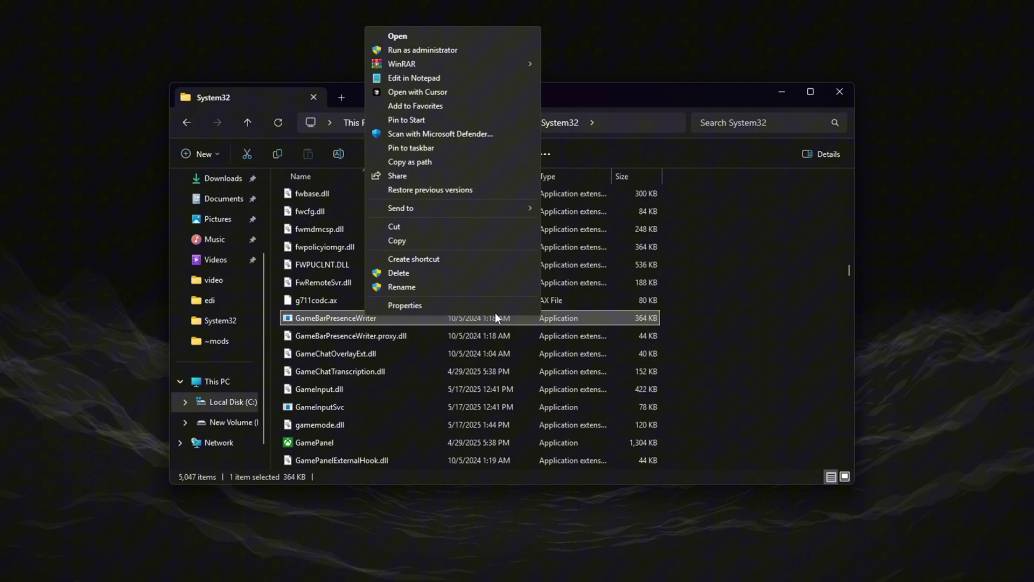
{"action": "left_click", "coordinate": [498, 307]}
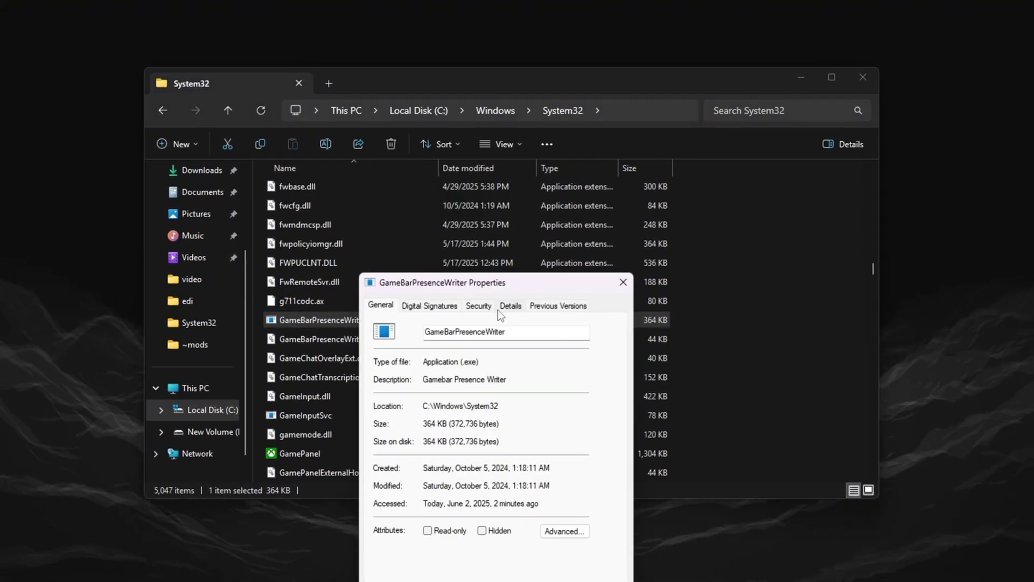
{"action": "left_click_drag", "start_coordinate": [503, 283], "coordinate": [534, 150]}
{"action": "left_click", "coordinate": [498, 173]}
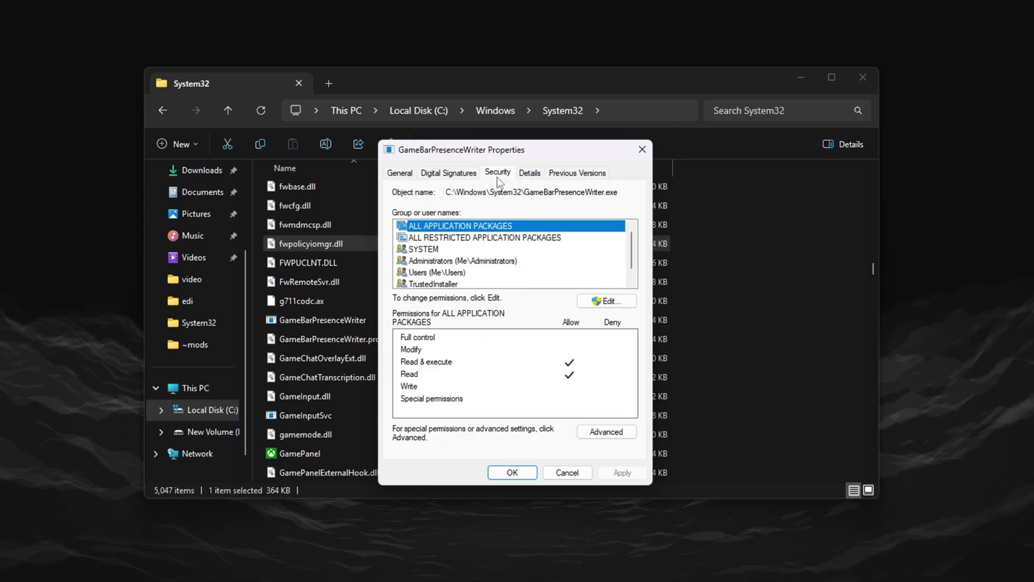
{"action": "left_click", "coordinate": [606, 431]}
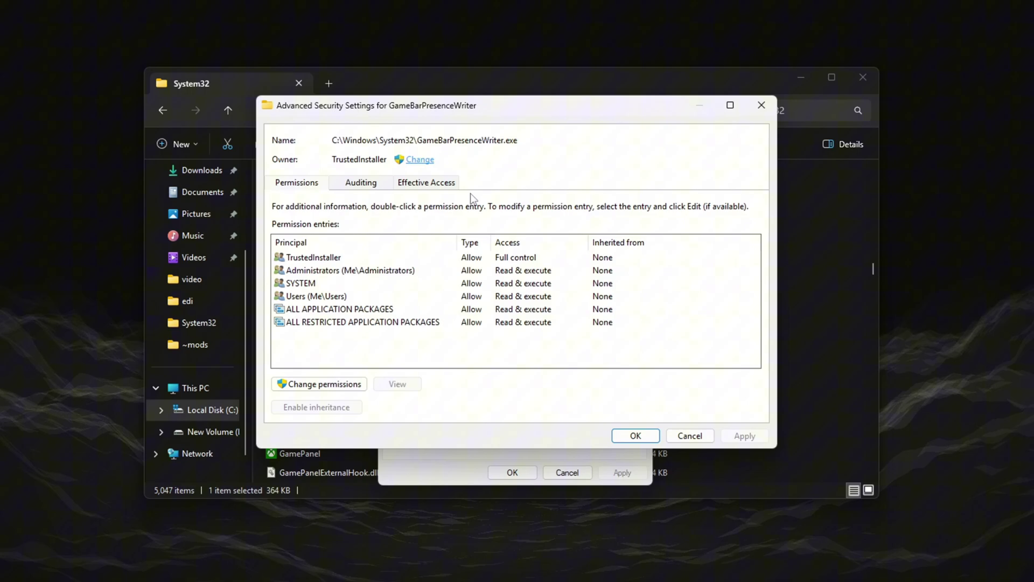
- Open the owner selection dialog for GameBarPresenceWriter
{"action": "left_click", "coordinate": [420, 160]}
{"action": "left_click_drag", "start_coordinate": [437, 127], "coordinate": [519, 179]}
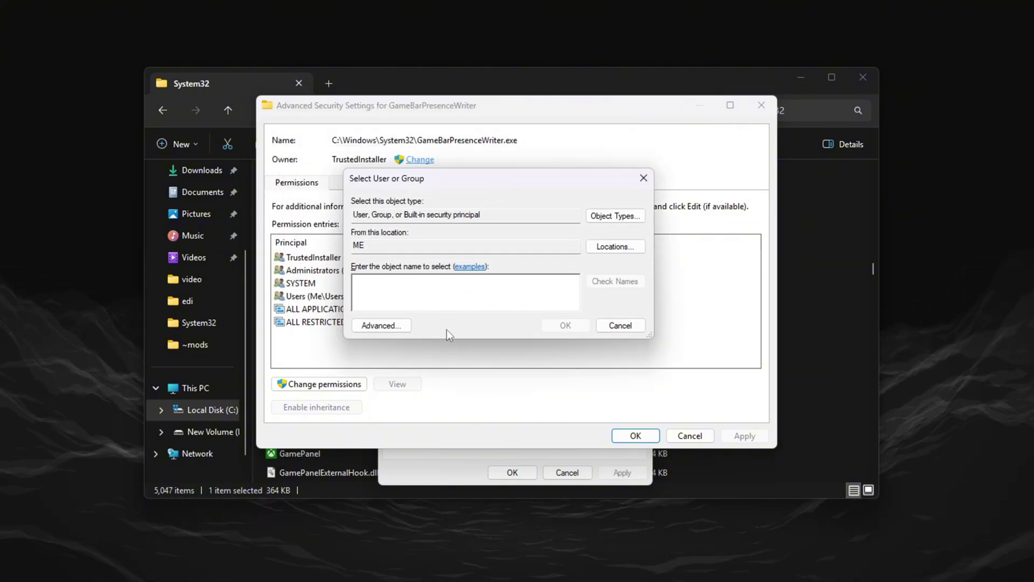
{"action": "left_click", "coordinate": [455, 576]}
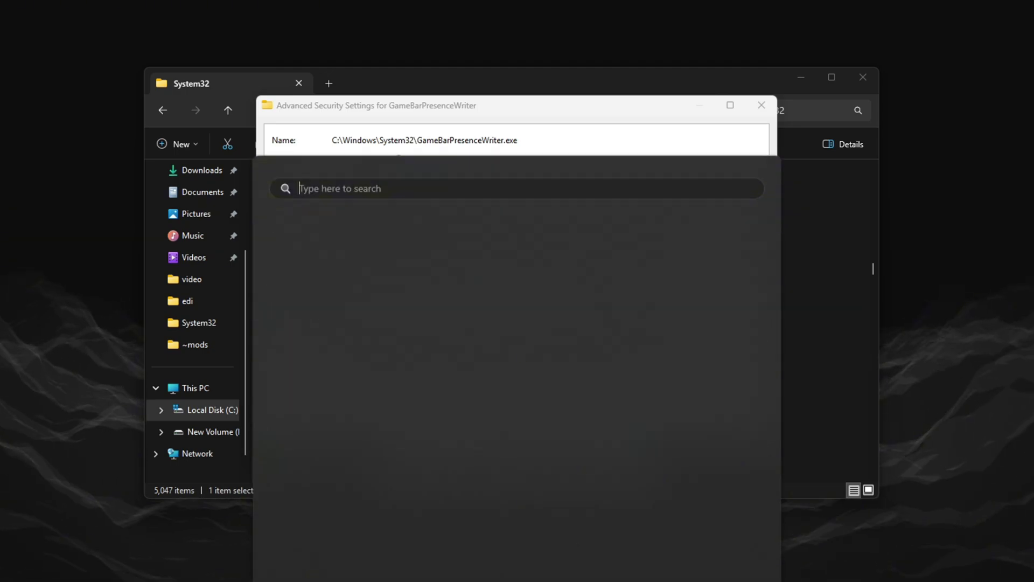
{"action": "left_click", "coordinate": [862, 546]}
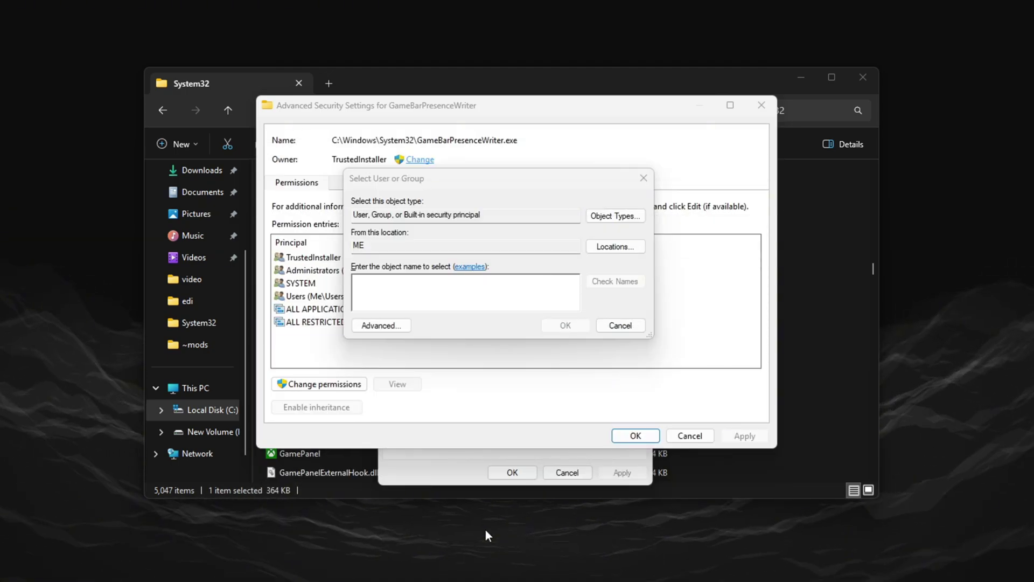
{"action": "left_click", "coordinate": [499, 576]}
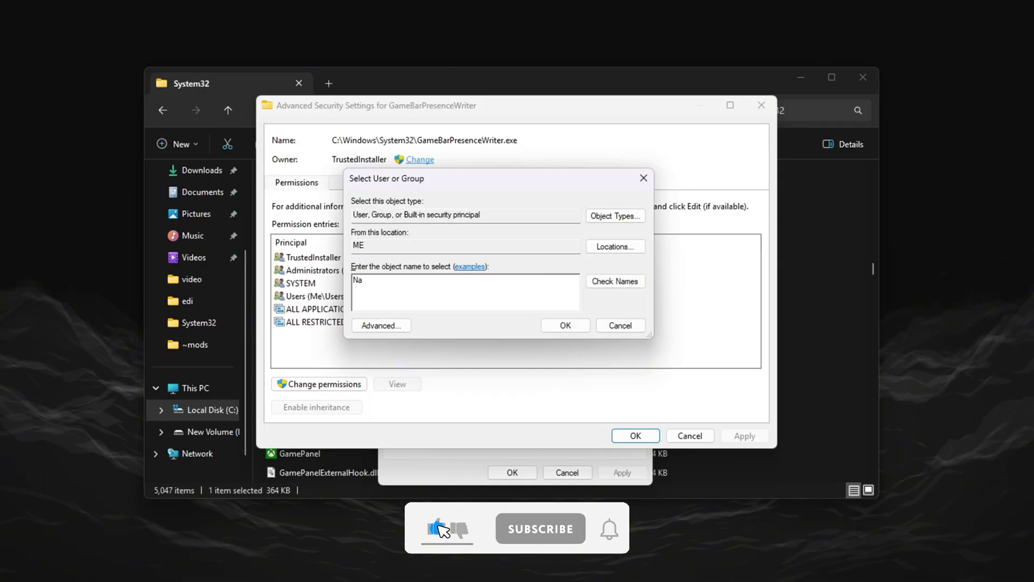
- Resolve your account name, confirm it as owner, apply, and dismiss the notice
{"action": "left_click", "coordinate": [614, 281]}
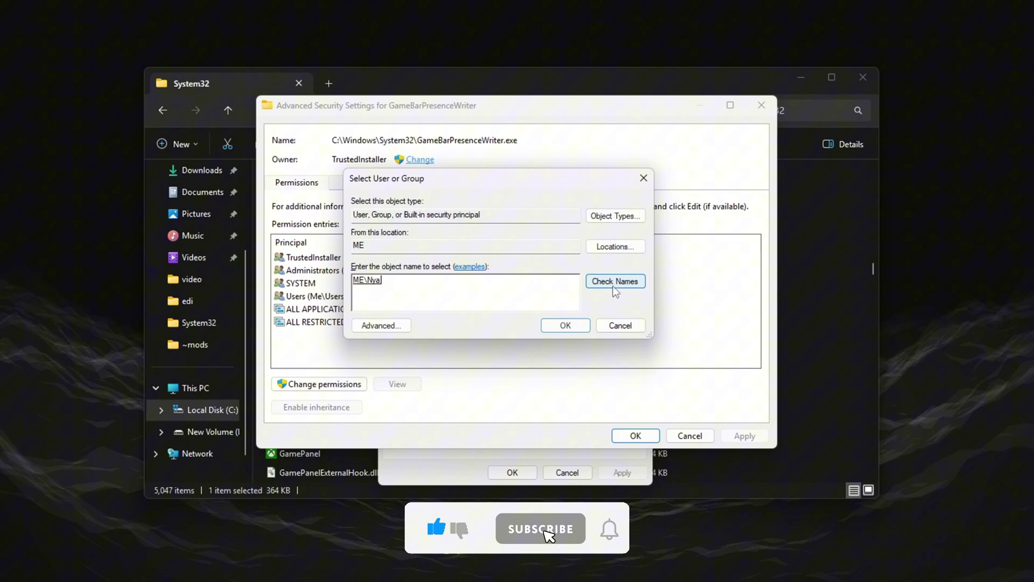
{"action": "left_click", "coordinate": [424, 280]}
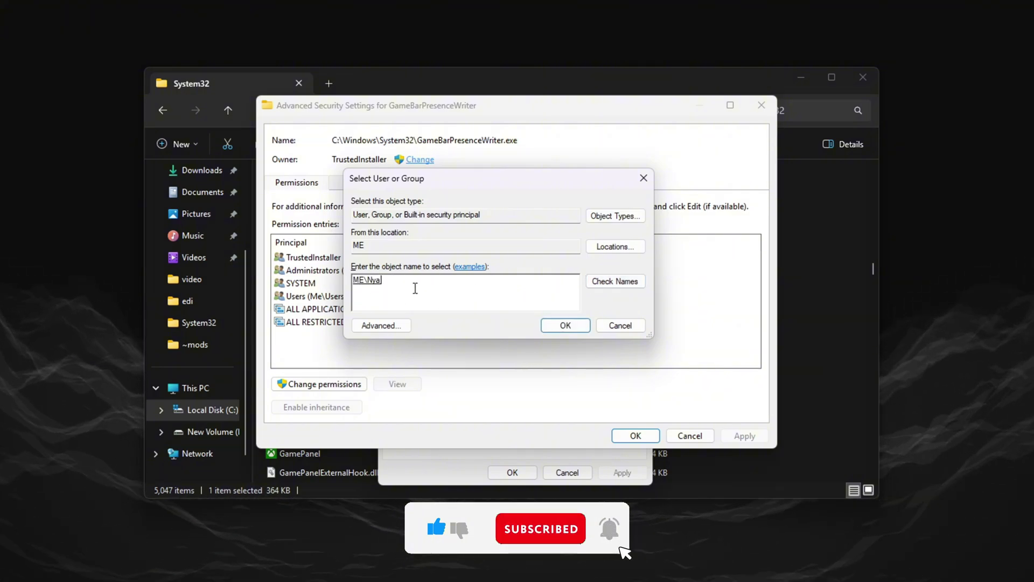
{"action": "left_click", "coordinate": [566, 326]}
{"action": "left_click", "coordinate": [745, 437]}
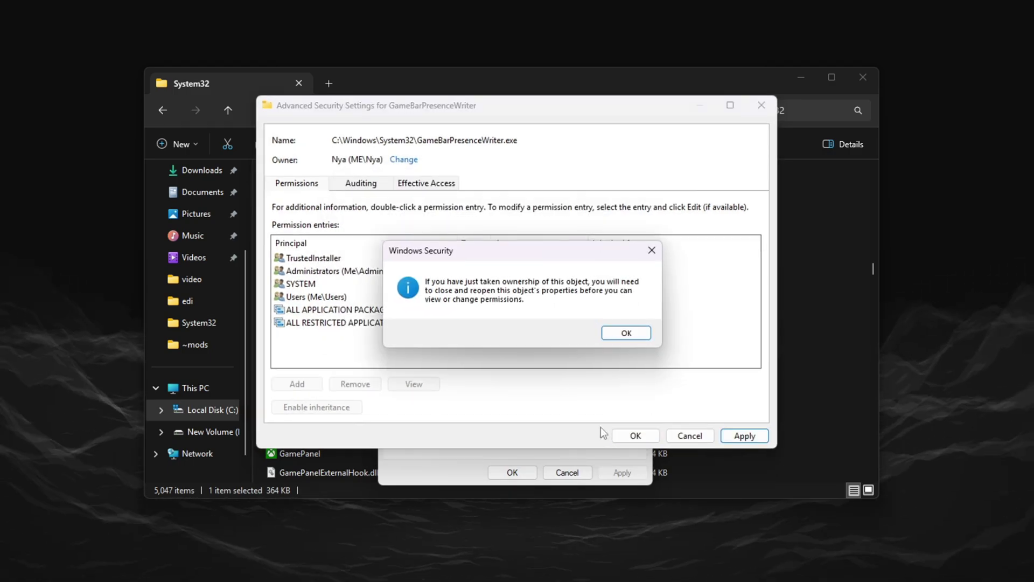
{"action": "left_click", "coordinate": [627, 333]}
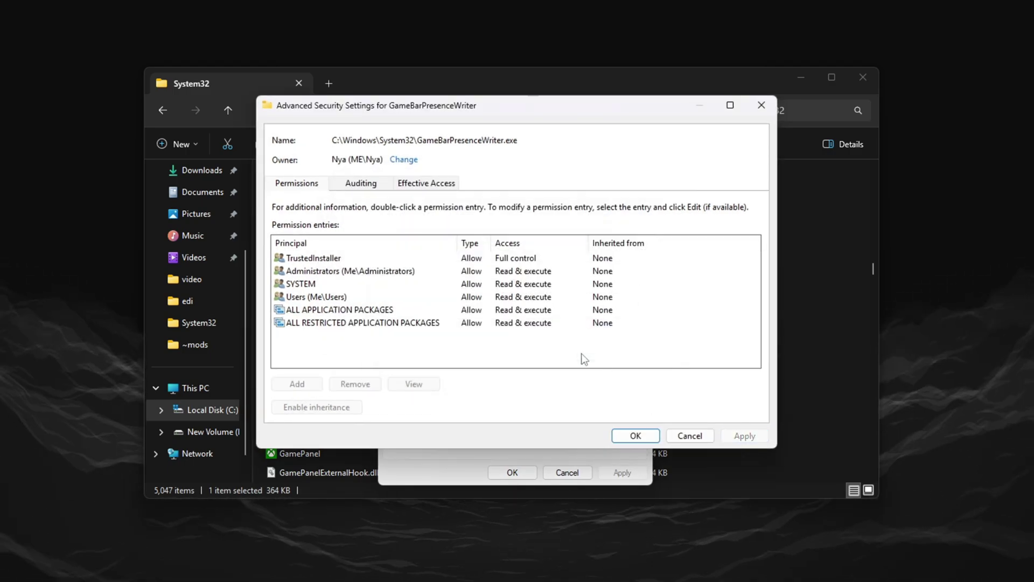
{"action": "left_click", "coordinate": [635, 437]}
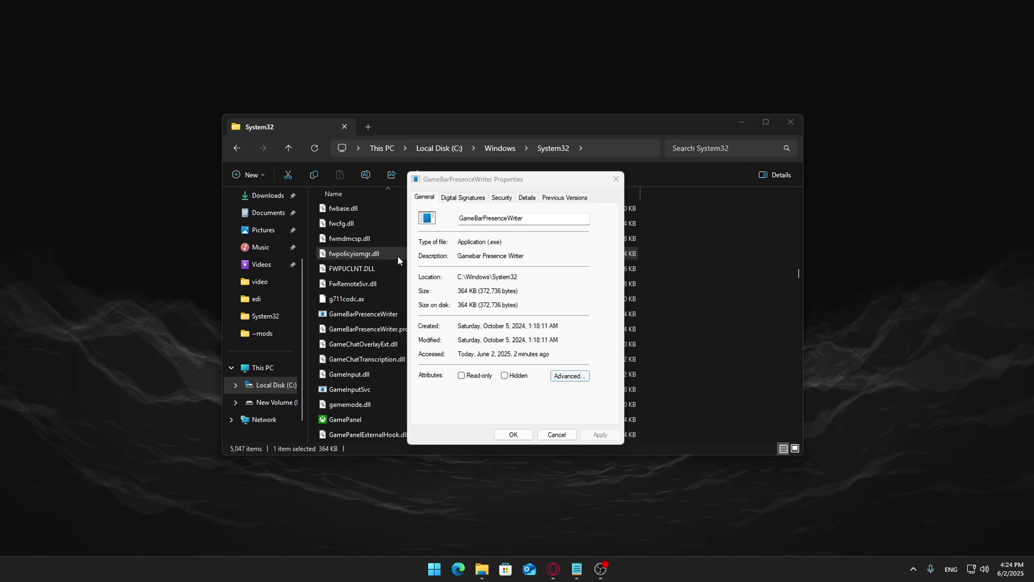
- Unlock the file's permissions and start a new entry for a chosen principal
{"action": "left_click", "coordinate": [501, 198]}
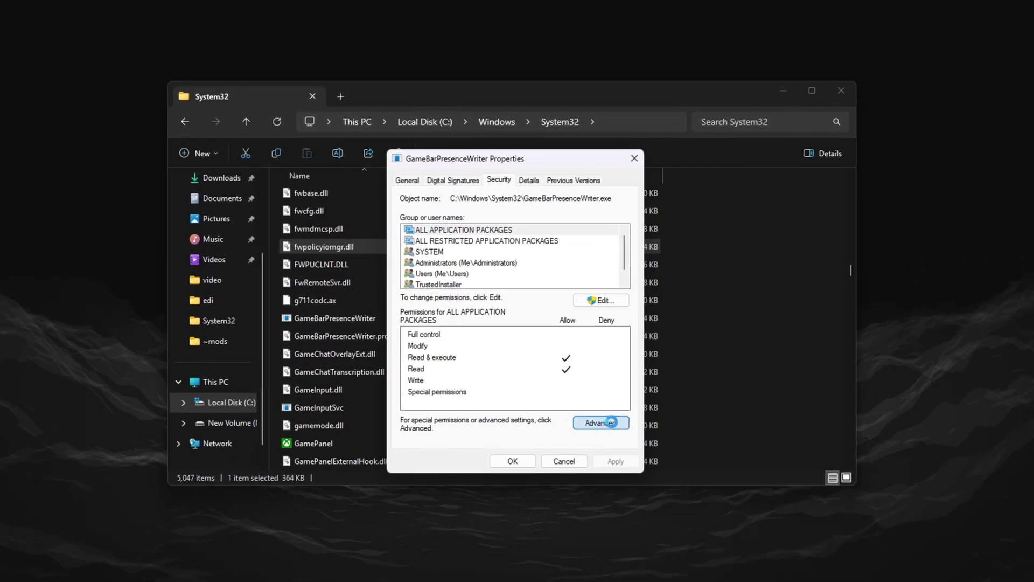
{"action": "left_click", "coordinate": [588, 403]}
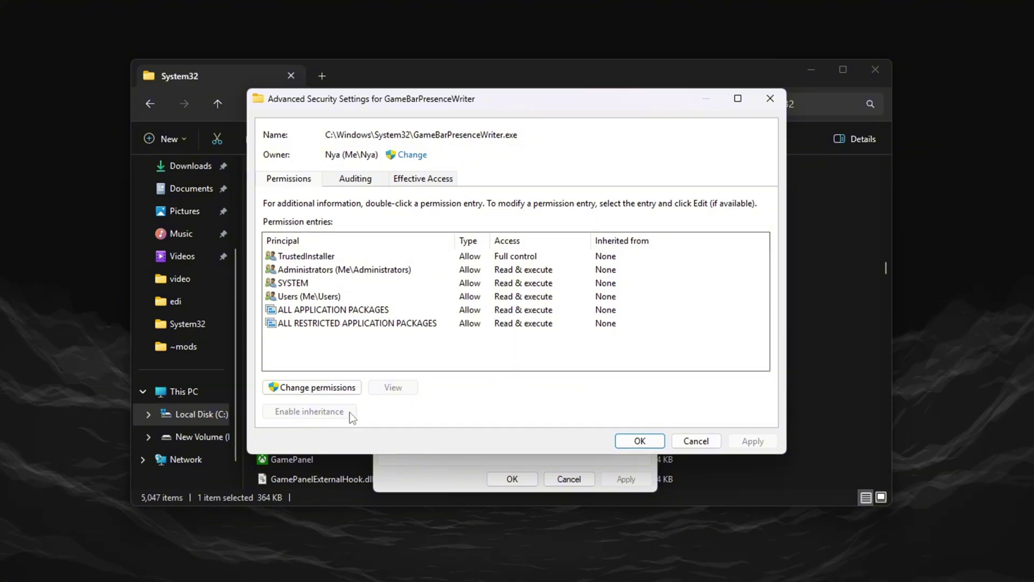
{"action": "left_click", "coordinate": [327, 388]}
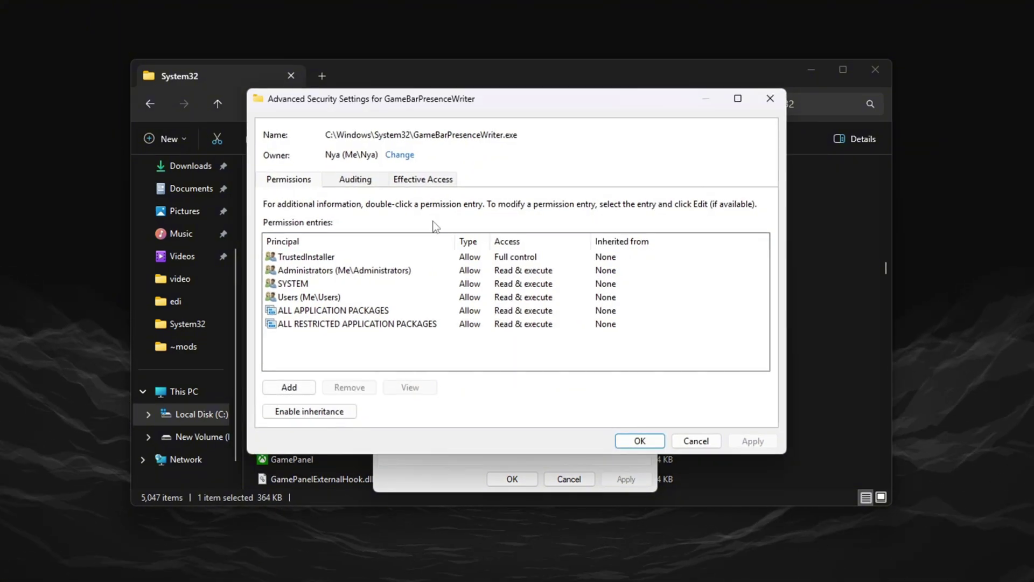
{"action": "left_click", "coordinate": [271, 387]}
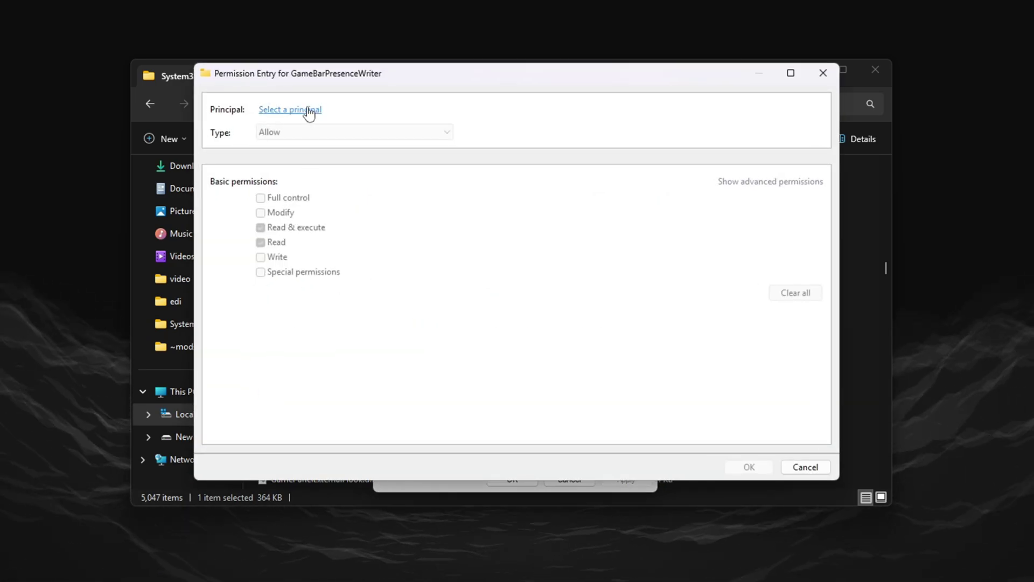
{"action": "left_click", "coordinate": [308, 111]}
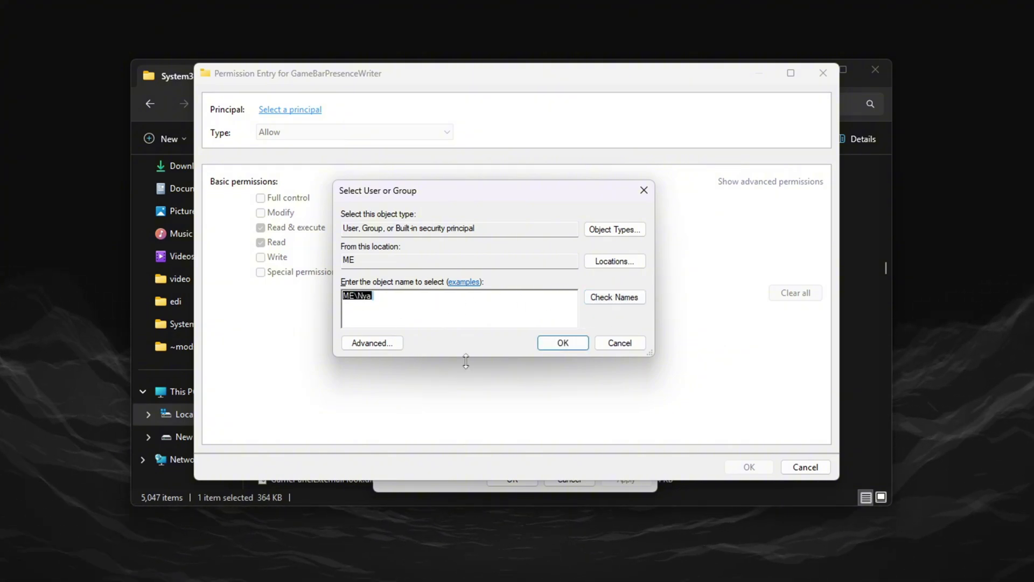
- Save a Full control entry for your account, apply it, and close the dialogs
{"action": "left_click", "coordinate": [580, 346]}
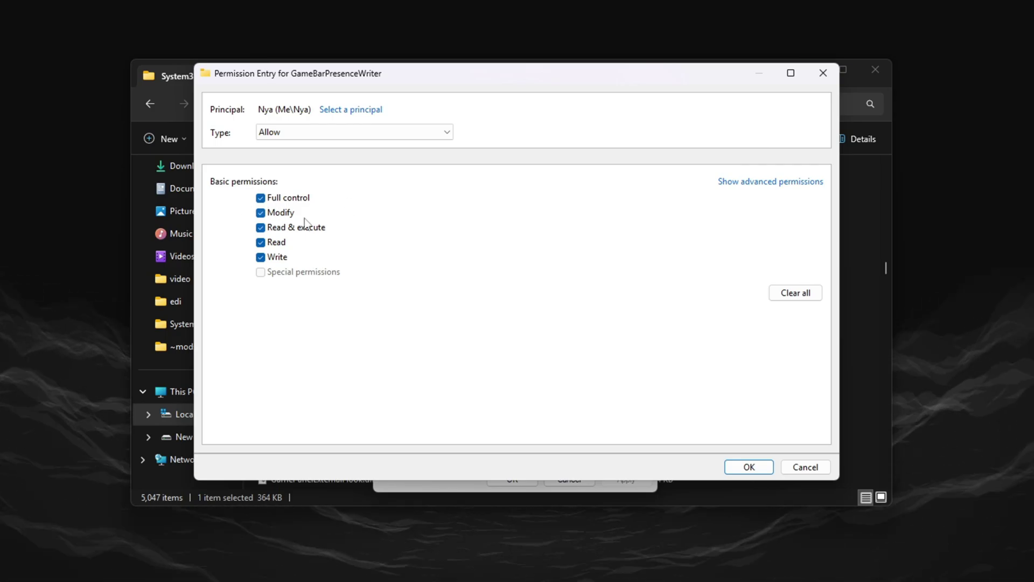
{"action": "left_click", "coordinate": [750, 468]}
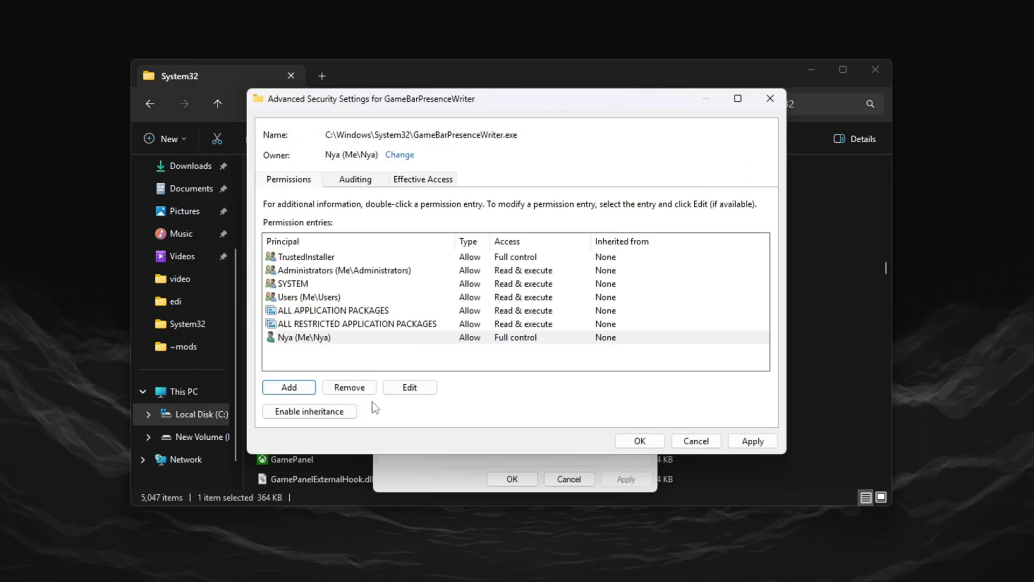
{"action": "left_click", "coordinate": [747, 442]}
{"action": "left_click", "coordinate": [579, 345]}
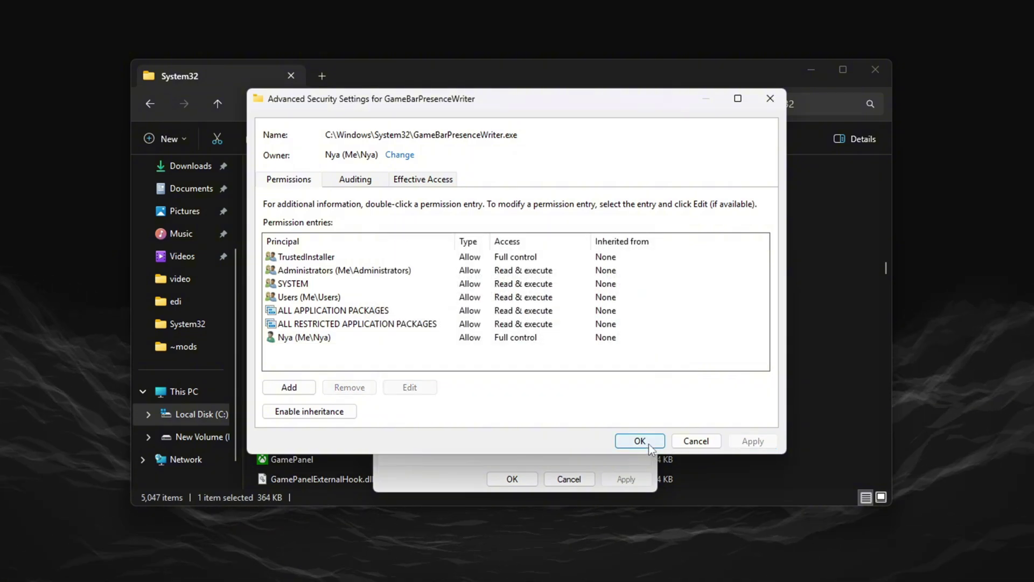
{"action": "left_click", "coordinate": [647, 438]}
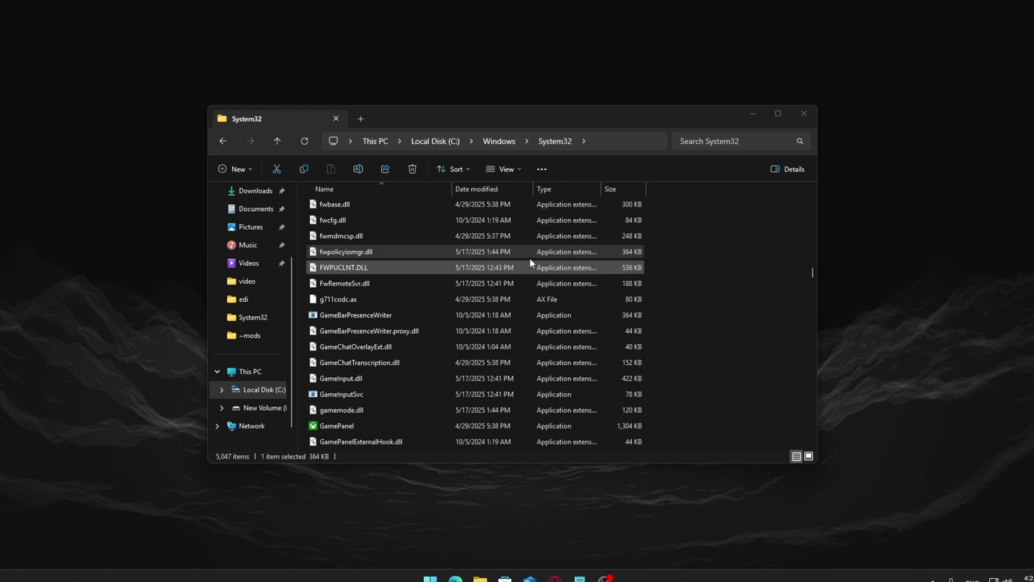
{"action": "scroll", "coordinate": [568, 295], "scroll_direction": "down", "scroll_amount": 1}
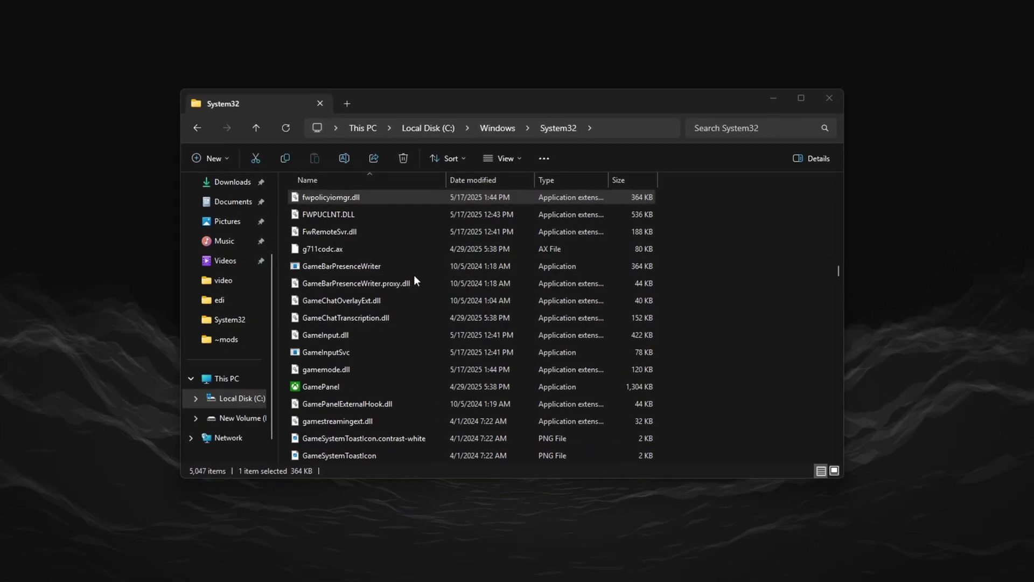
- Rename GameBarPresenceWriter to GameBarPresenceWriter_Edit, granting administrator permission
{"action": "left_click", "coordinate": [372, 267]}
{"action": "scroll", "coordinate": [566, 300], "scroll_direction": "up", "scroll_amount": 1}
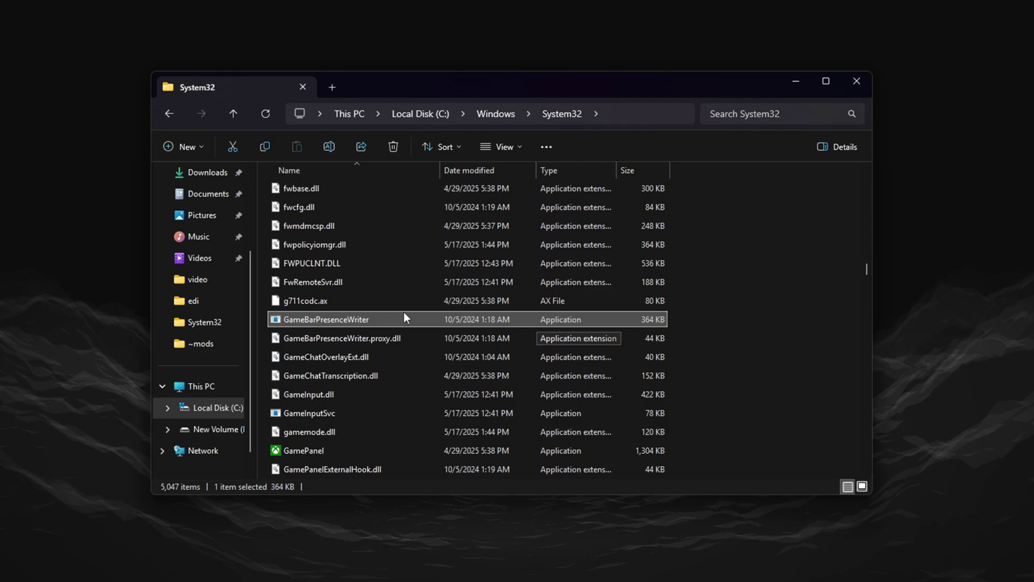
{"action": "right_click", "coordinate": [369, 320]}
{"action": "left_click", "coordinate": [416, 307]}
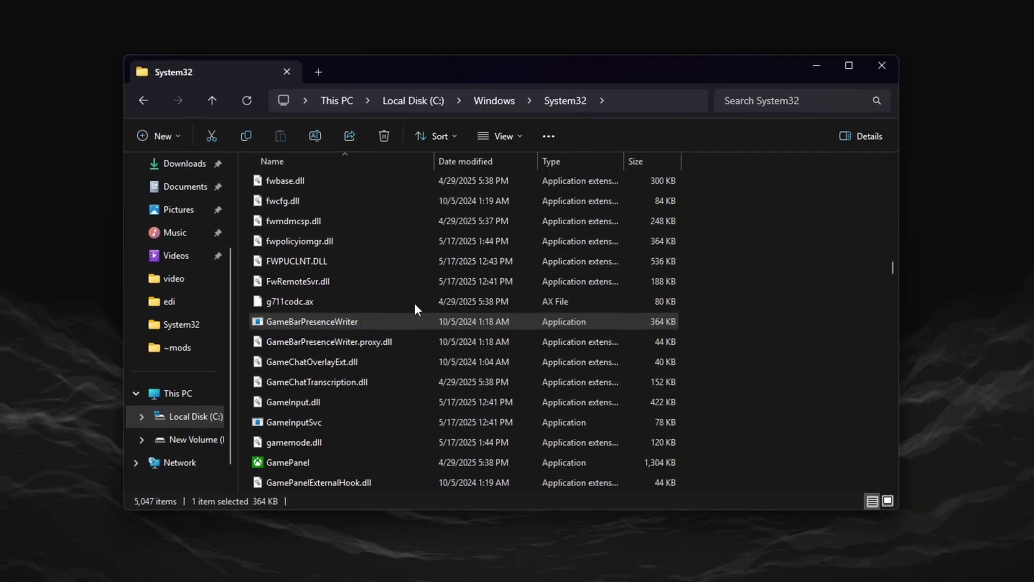
{"action": "left_click", "coordinate": [425, 285]}
{"action": "type", "text": "_Edit"}
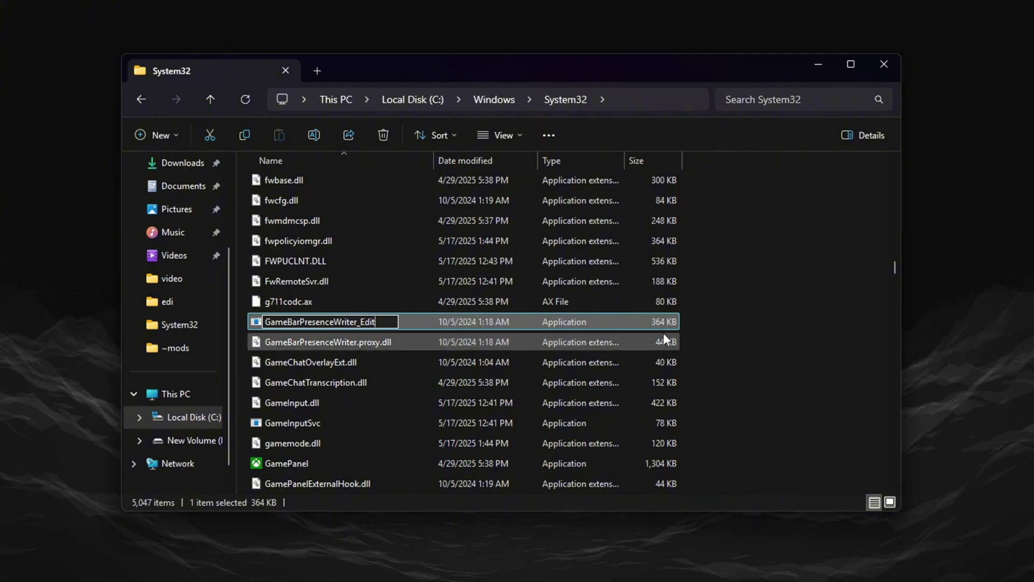
{"action": "key", "text": "Return"}
{"action": "left_click", "coordinate": [509, 341]}
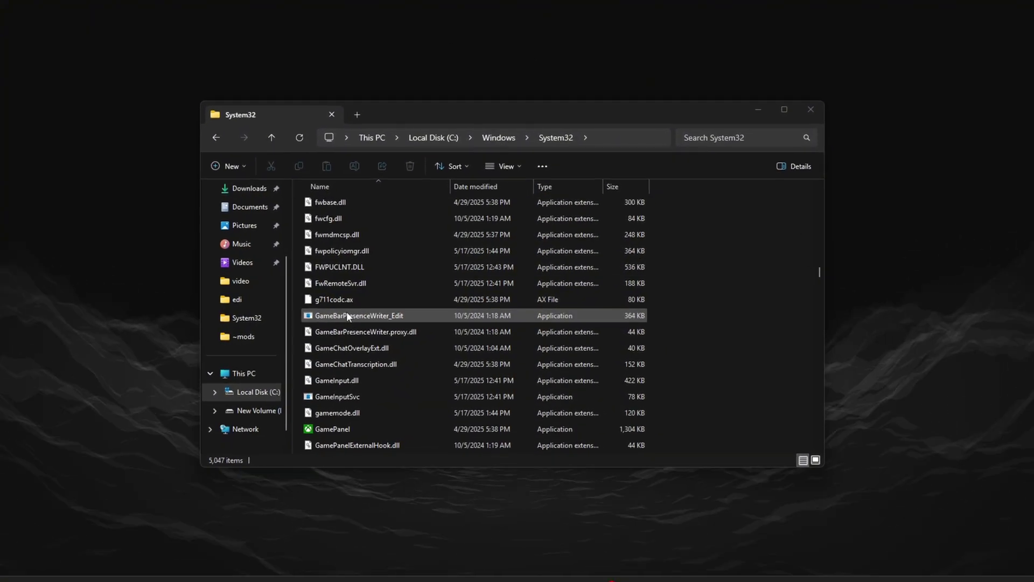
- Open advanced security settings for GameBarPresenceWriter_Edit
{"action": "left_click", "coordinate": [343, 312]}
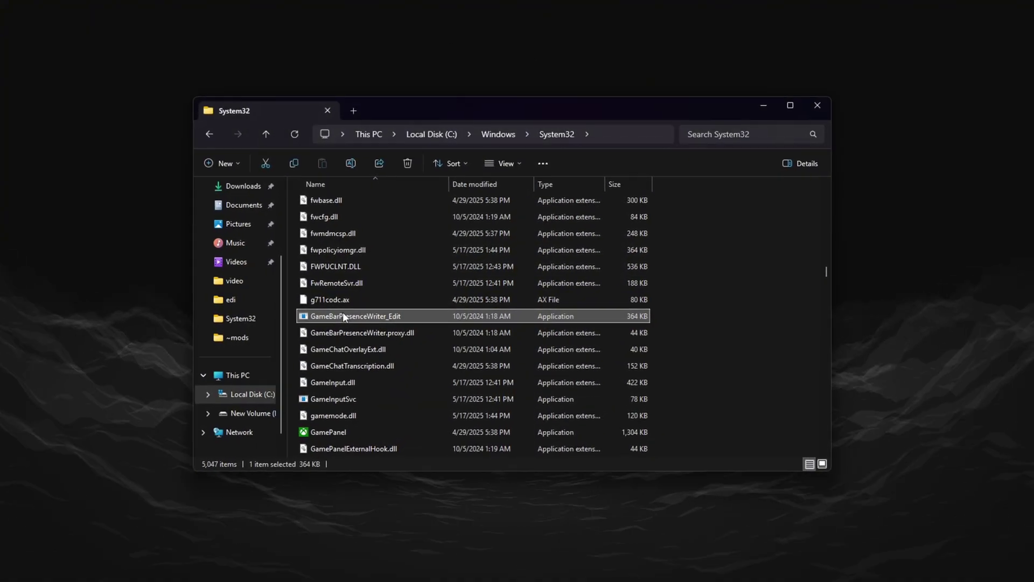
{"action": "right_click", "coordinate": [339, 313]}
{"action": "left_click", "coordinate": [352, 306]}
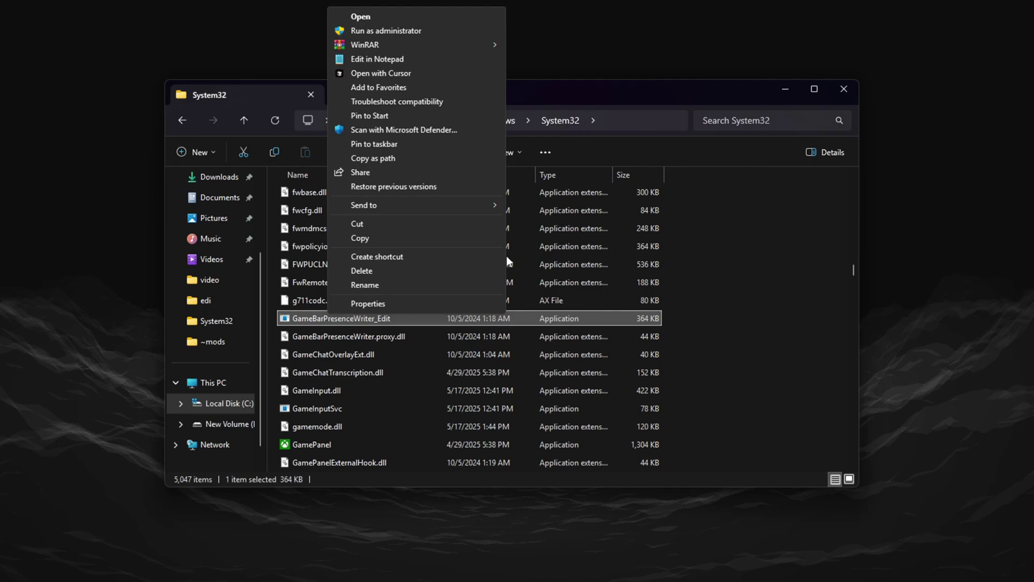
{"action": "left_click", "coordinate": [412, 304]}
{"action": "mouse_move", "coordinate": [478, 257]}
{"action": "left_mouse_down"}
{"action": "mouse_move", "coordinate": [570, 115]}
{"action": "mouse_move", "coordinate": [506, 141]}
{"action": "left_mouse_up"}
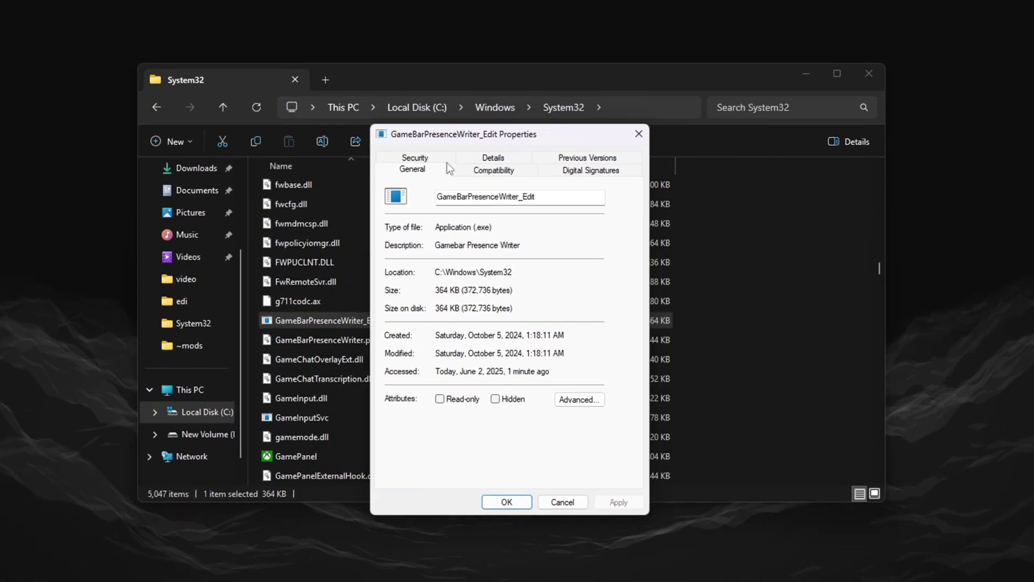
{"action": "left_click", "coordinate": [414, 157]}
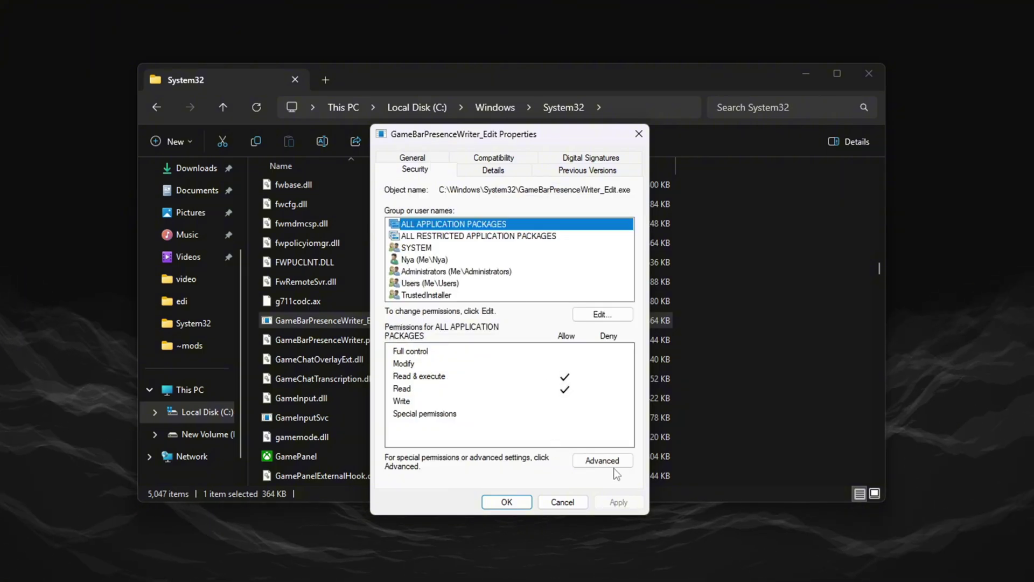
{"action": "left_click", "coordinate": [609, 464]}
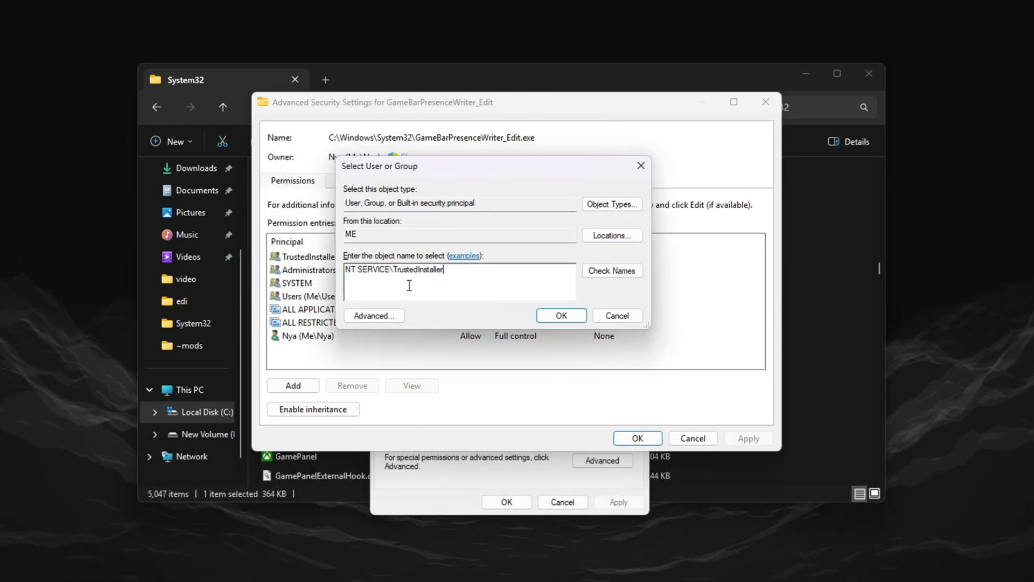
- Set NT SERVICE\TrustedInstaller as the owner and apply the change
{"action": "left_click", "coordinate": [611, 272]}
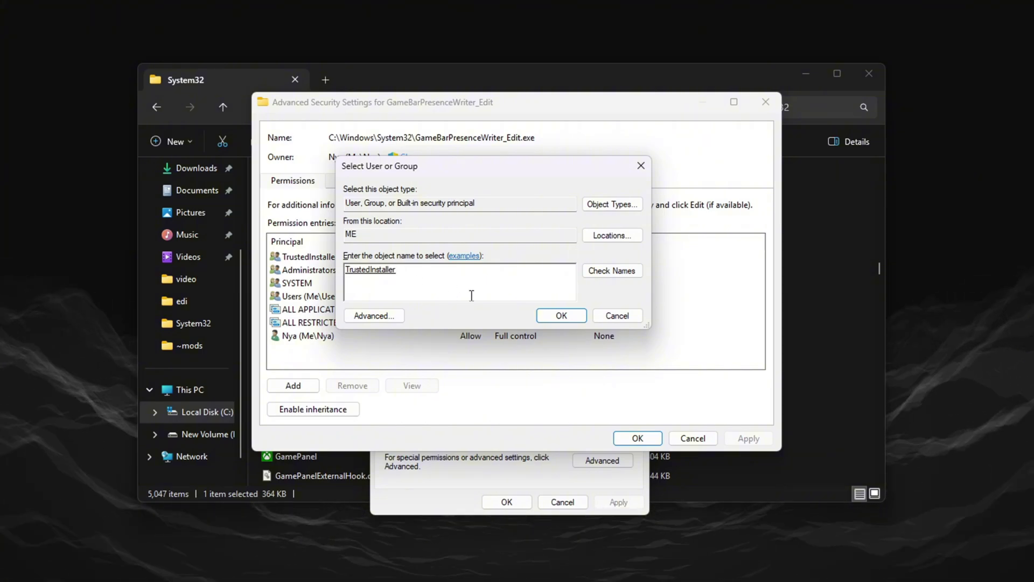
{"action": "left_click", "coordinate": [582, 316]}
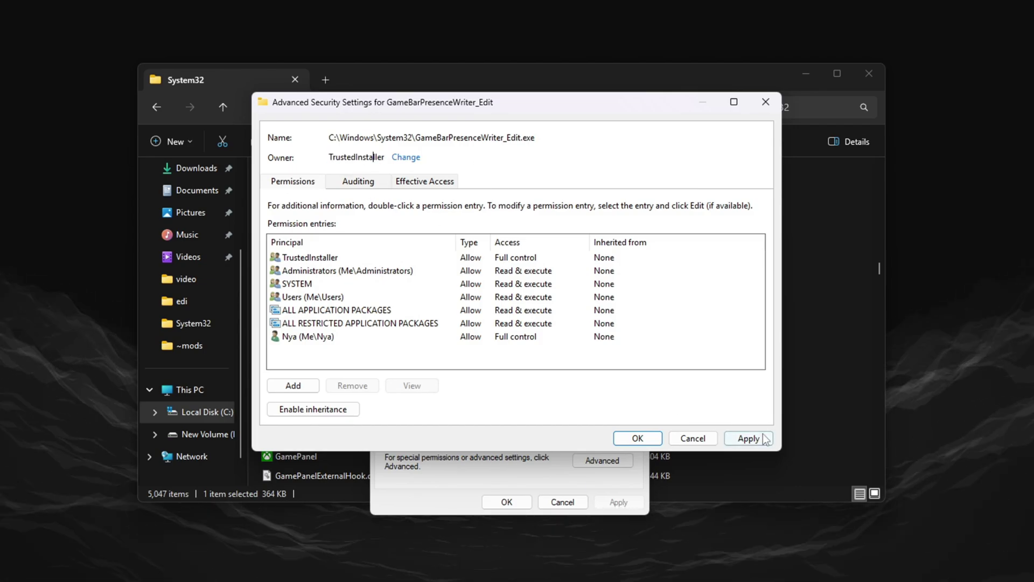
{"action": "left_click", "coordinate": [651, 443]}
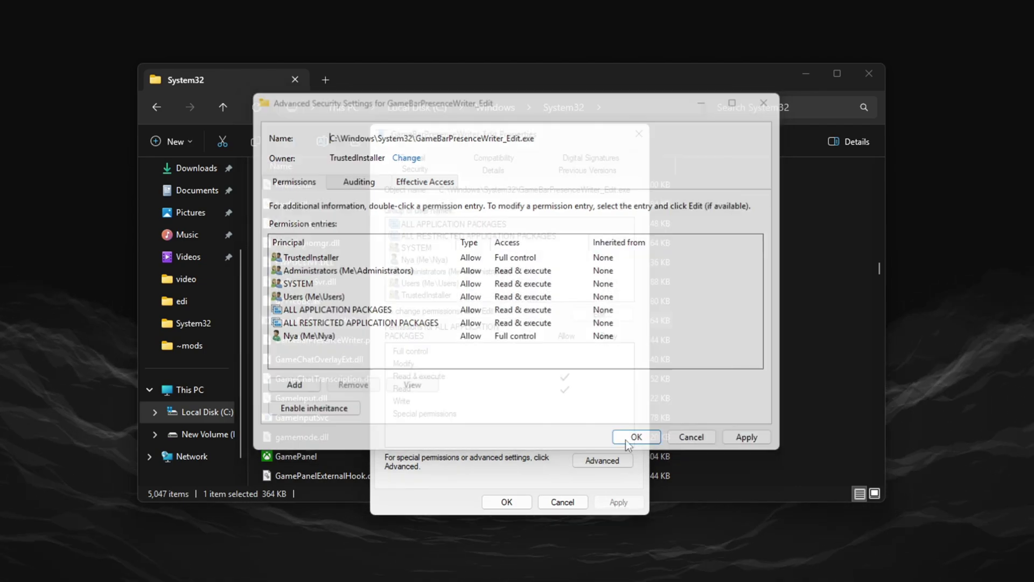